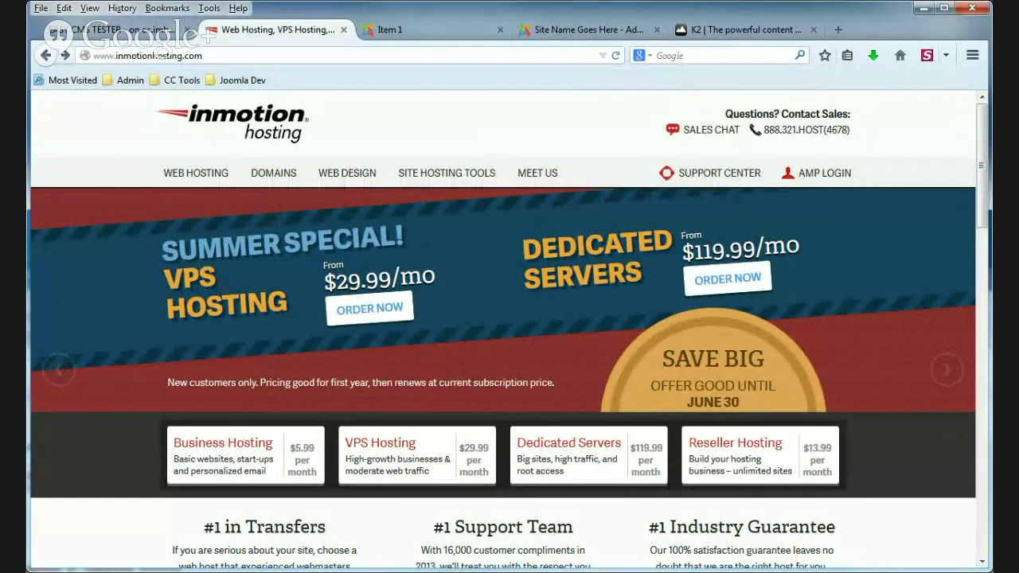
Check that the front-end Item 1 and Item 2 pages display their titles.
{"action": "left_click", "coordinate": [424, 32]}
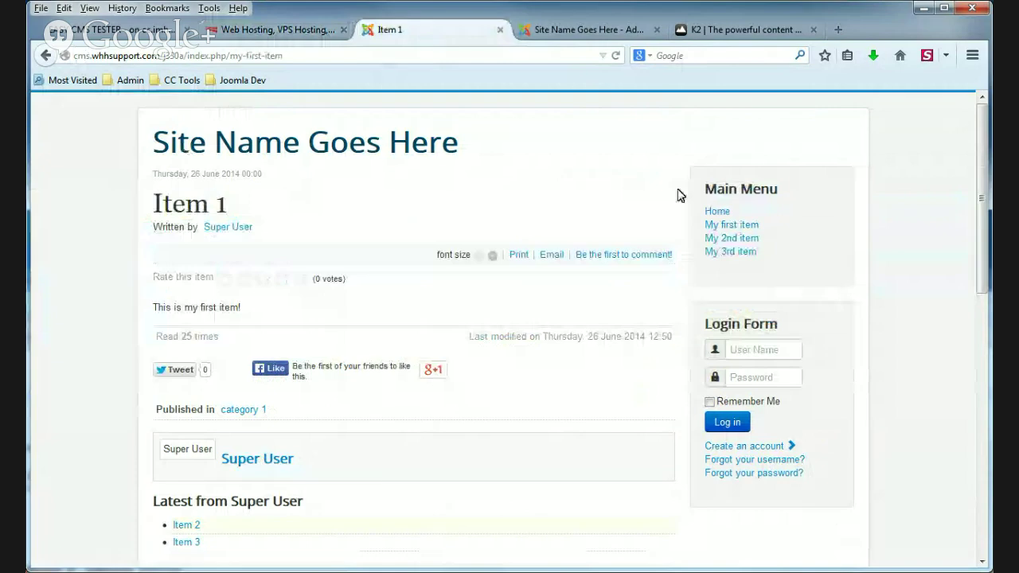
{"action": "left_click", "coordinate": [727, 227]}
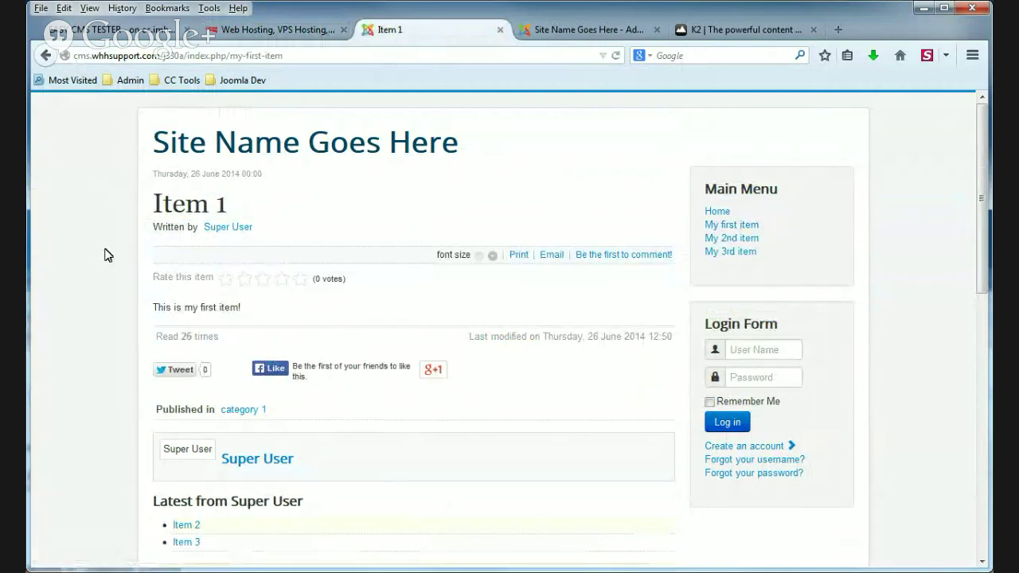
{"action": "left_click_drag", "start_coordinate": [156, 203], "coordinate": [226, 204]}
{"action": "left_click", "coordinate": [93, 213]}
{"action": "left_click", "coordinate": [774, 245]}
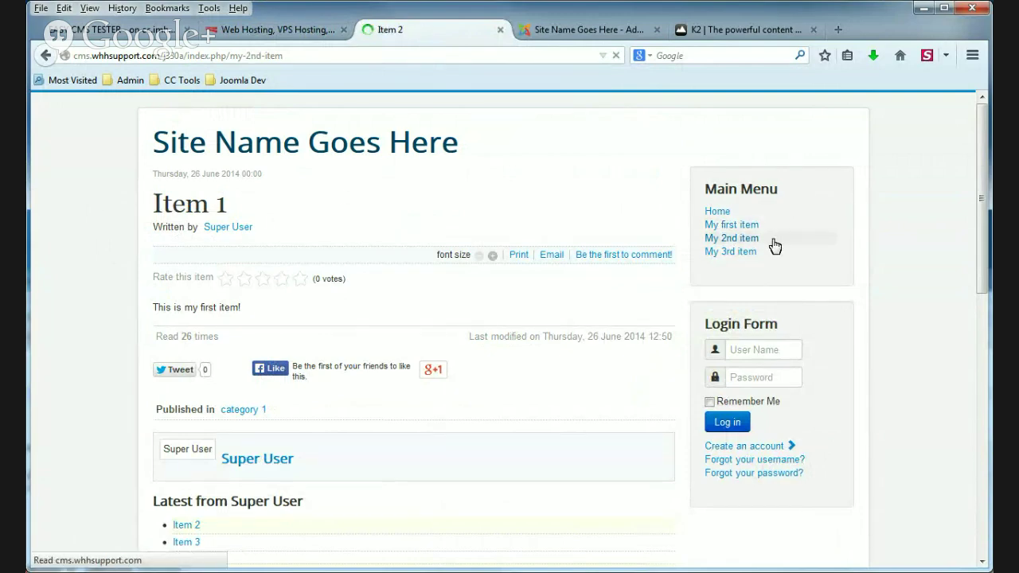
{"action": "left_click_drag", "start_coordinate": [163, 204], "coordinate": [220, 204]}
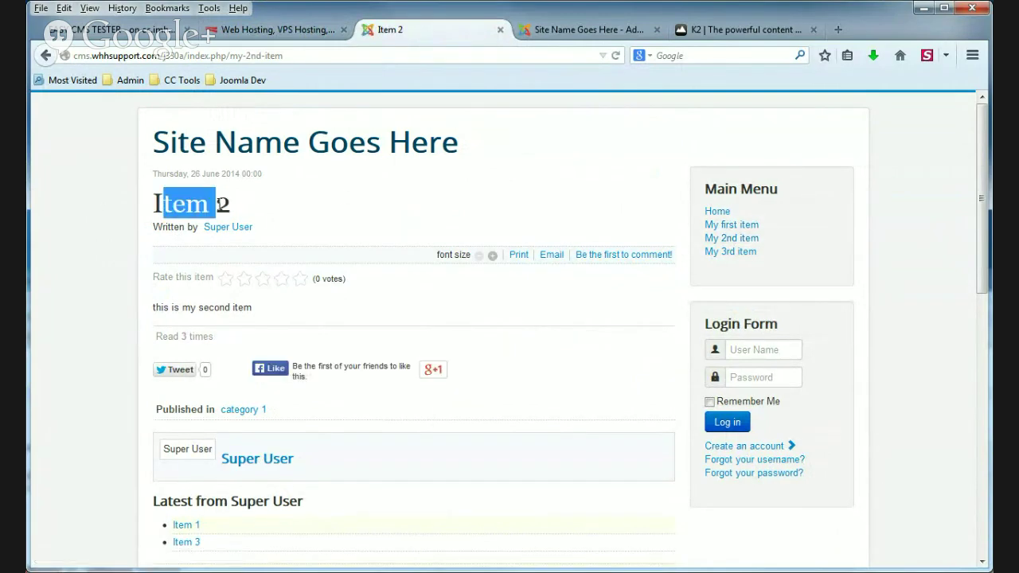
Check the Item 3 page title, then return to the Item 1 page.
{"action": "left_click", "coordinate": [731, 253]}
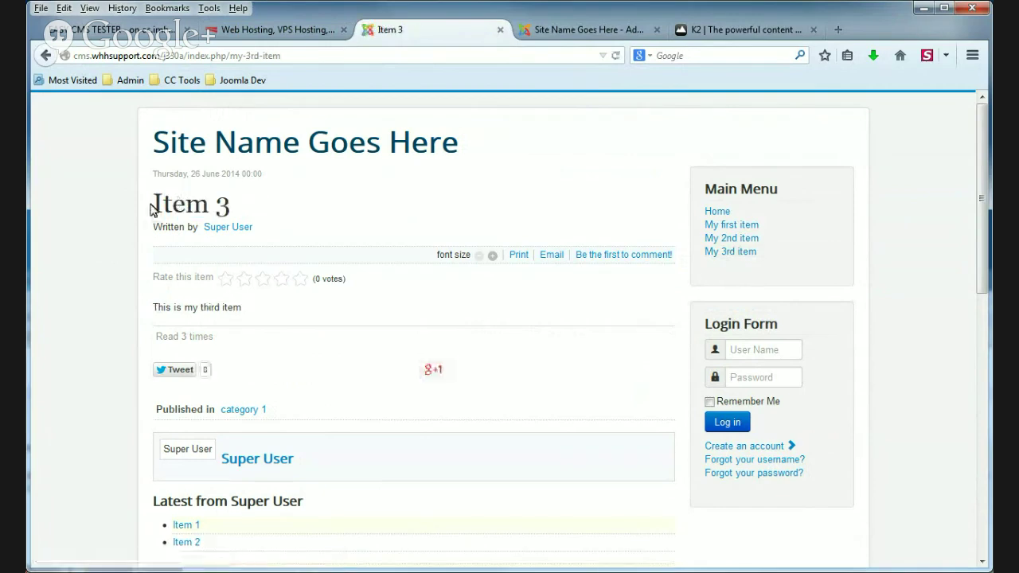
{"action": "left_click_drag", "start_coordinate": [153, 209], "coordinate": [231, 205]}
{"action": "left_click", "coordinate": [129, 215]}
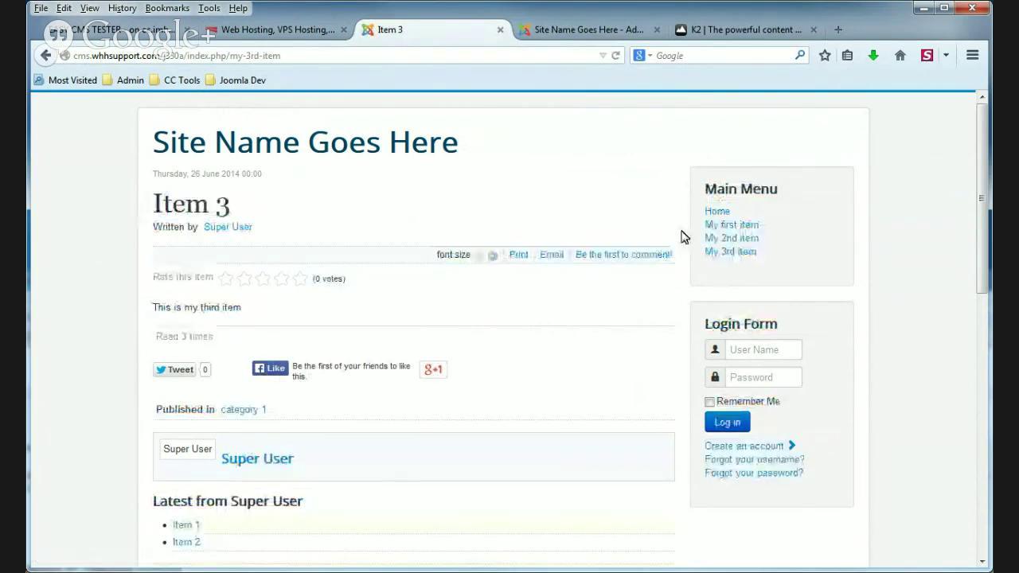
{"action": "left_click", "coordinate": [731, 226]}
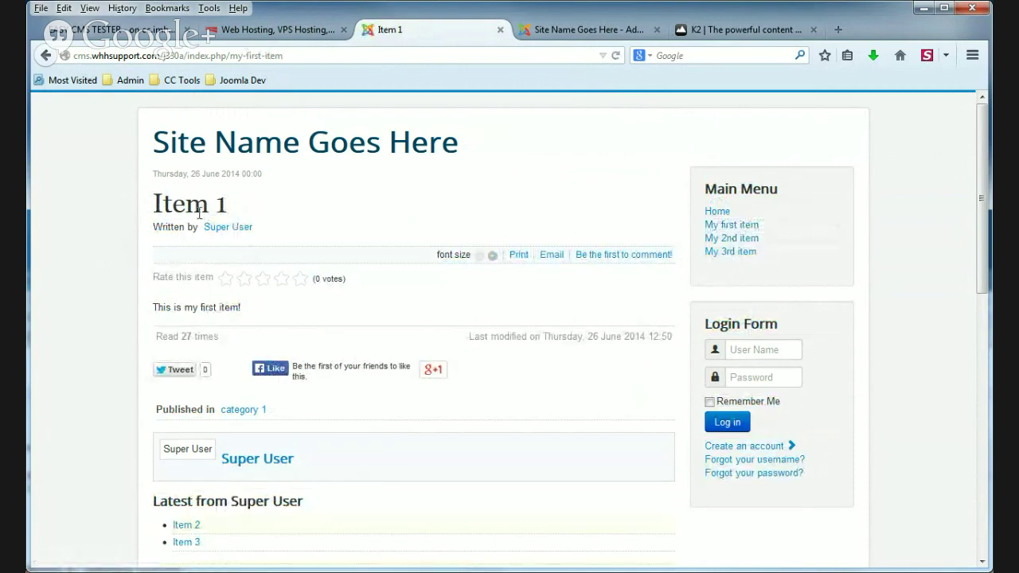
{"action": "mouse_move", "coordinate": [163, 204]}
{"action": "left_mouse_down"}
{"action": "mouse_move", "coordinate": [234, 211]}
{"action": "mouse_move", "coordinate": [177, 204]}
{"action": "left_mouse_up"}
{"action": "left_click", "coordinate": [92, 205]}
In the administrator, open the K2 Items list through Components > K2 > Items.
{"action": "left_click", "coordinate": [568, 32]}
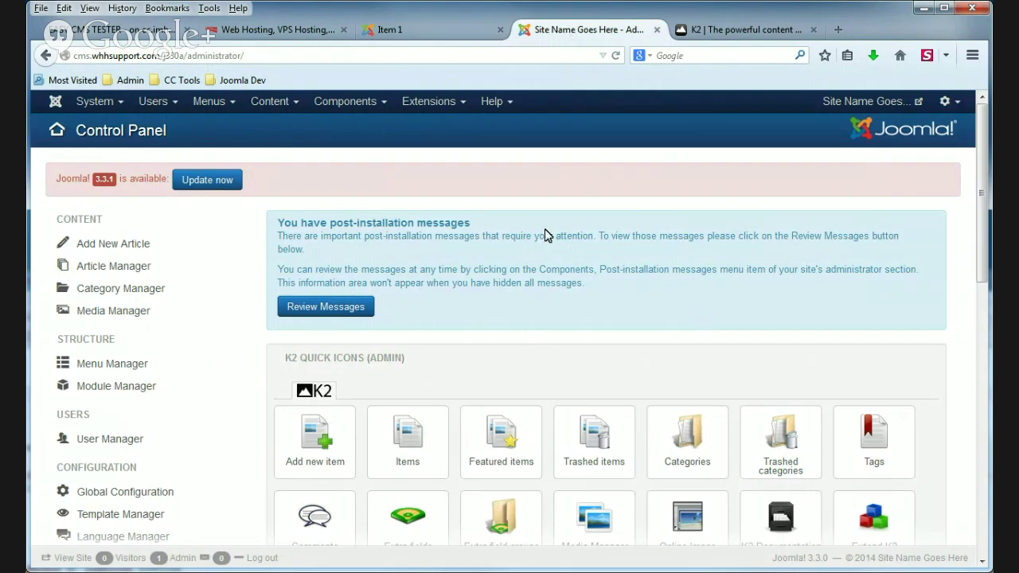
{"action": "left_click", "coordinate": [352, 102]}
{"action": "mouse_move", "coordinate": [328, 181]}
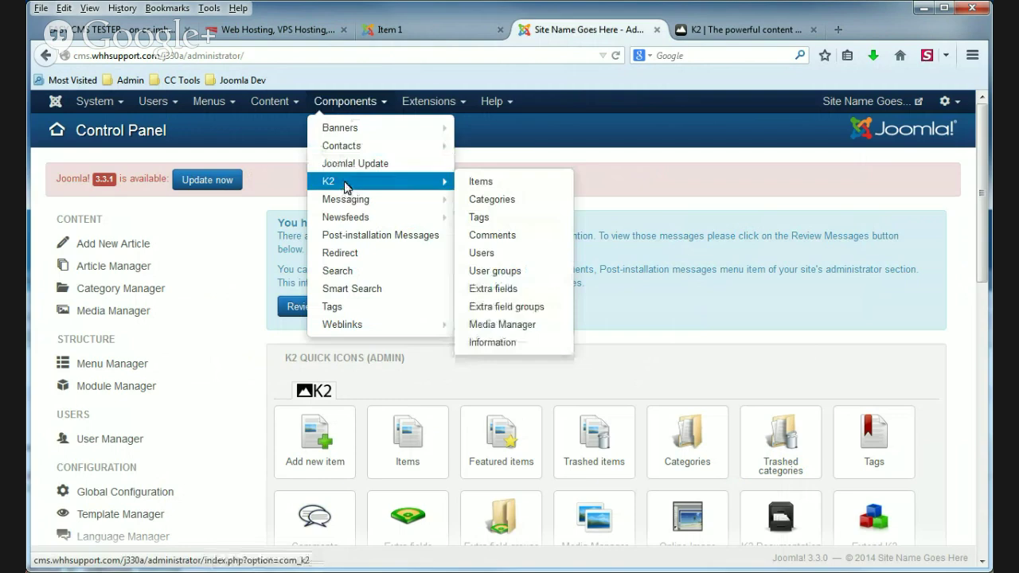
{"action": "left_click", "coordinate": [347, 185]}
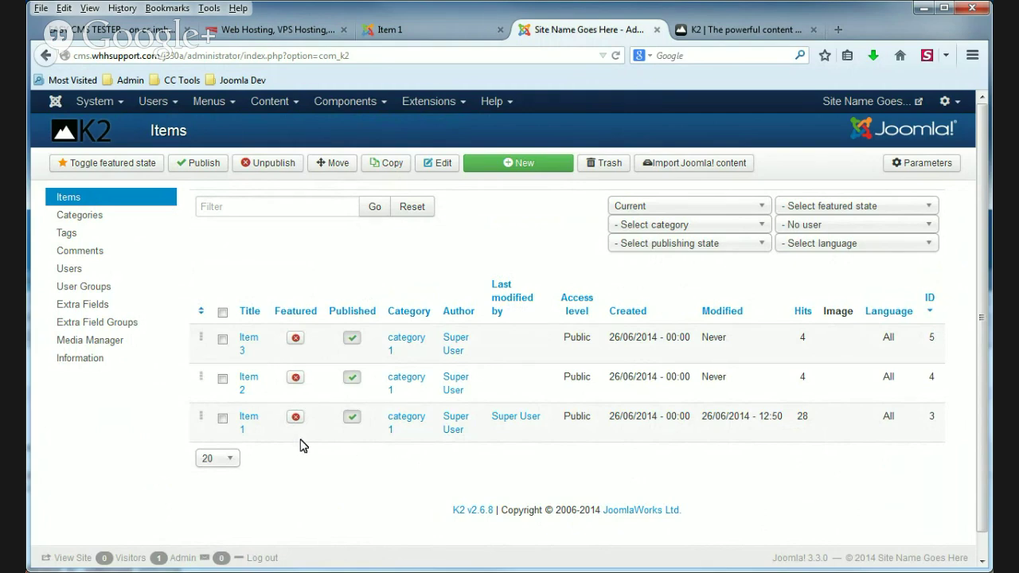
Open Item 1 for editing and expand its Item view options.
{"action": "left_click", "coordinate": [250, 422]}
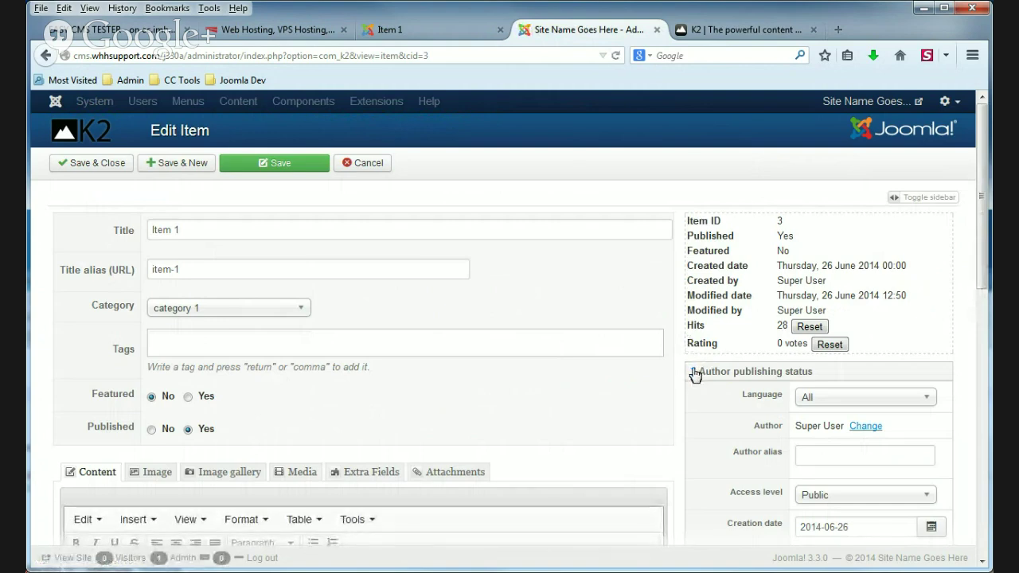
{"action": "left_click", "coordinate": [695, 372]}
{"action": "scroll", "coordinate": [693, 374], "scroll_direction": "down", "scroll_amount": 3}
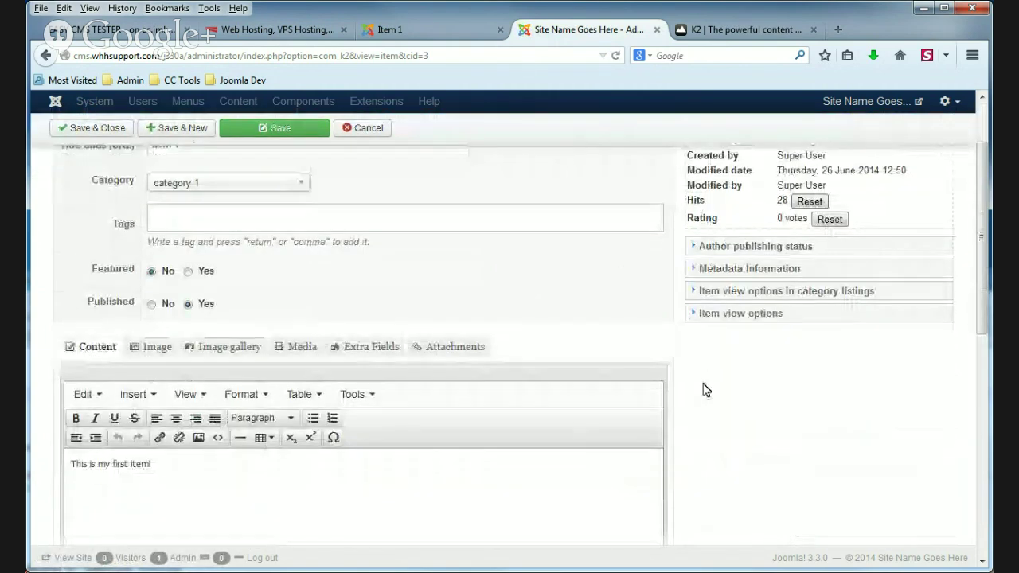
{"action": "left_click", "coordinate": [705, 315]}
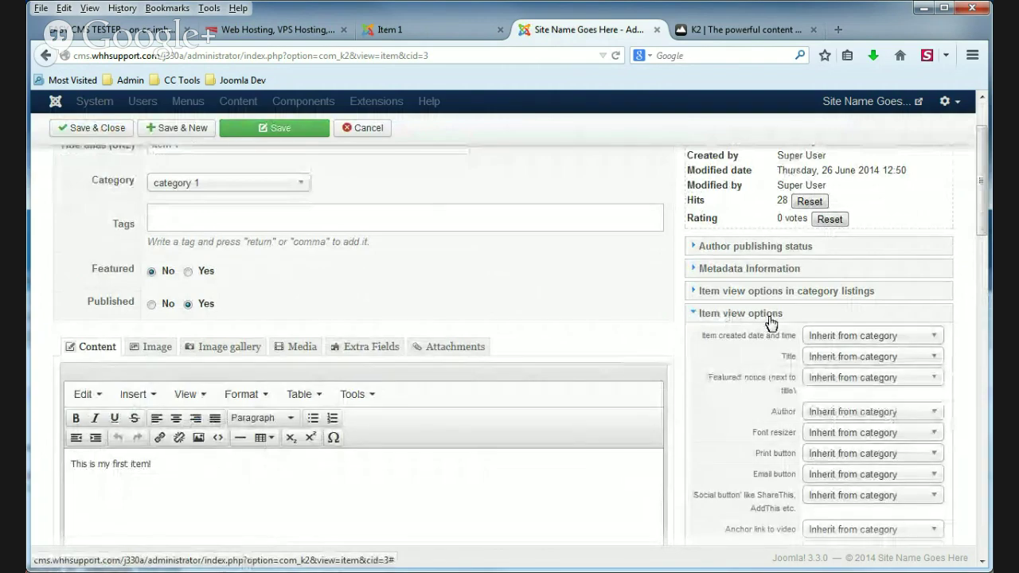
{"action": "scroll", "coordinate": [721, 335], "scroll_direction": "down", "scroll_amount": 1}
{"action": "scroll", "coordinate": [720, 336], "scroll_direction": "down", "scroll_amount": 1}
{"action": "scroll", "coordinate": [721, 339], "scroll_direction": "down", "scroll_amount": 3}
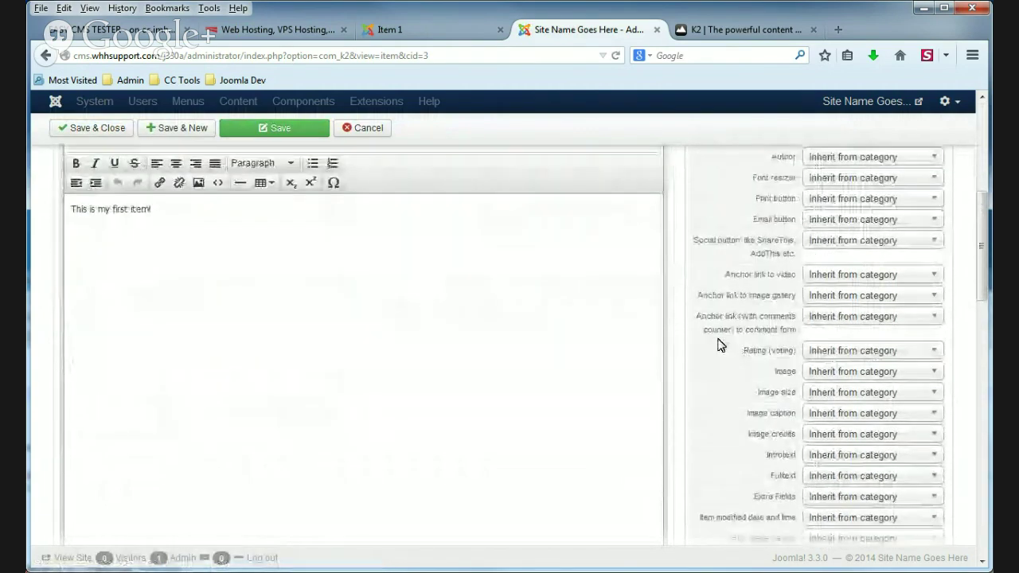
{"action": "scroll", "coordinate": [721, 343], "scroll_direction": "down", "scroll_amount": 3}
{"action": "scroll", "coordinate": [721, 344], "scroll_direction": "up", "scroll_amount": 5}
{"action": "scroll", "coordinate": [717, 345], "scroll_direction": "up", "scroll_amount": 2}
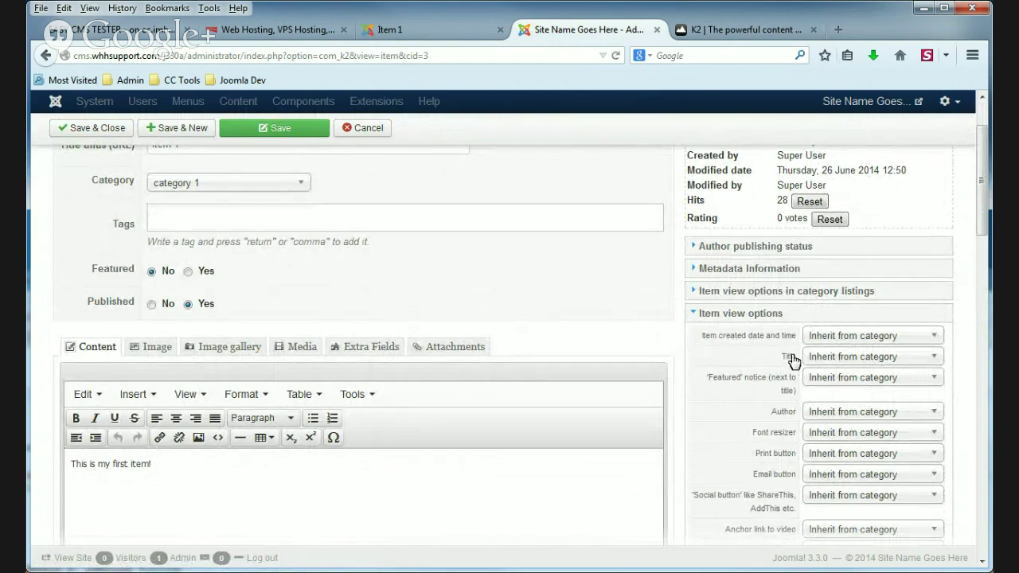
Set Item 1's Title option to Hide and save.
{"action": "left_click", "coordinate": [893, 360]}
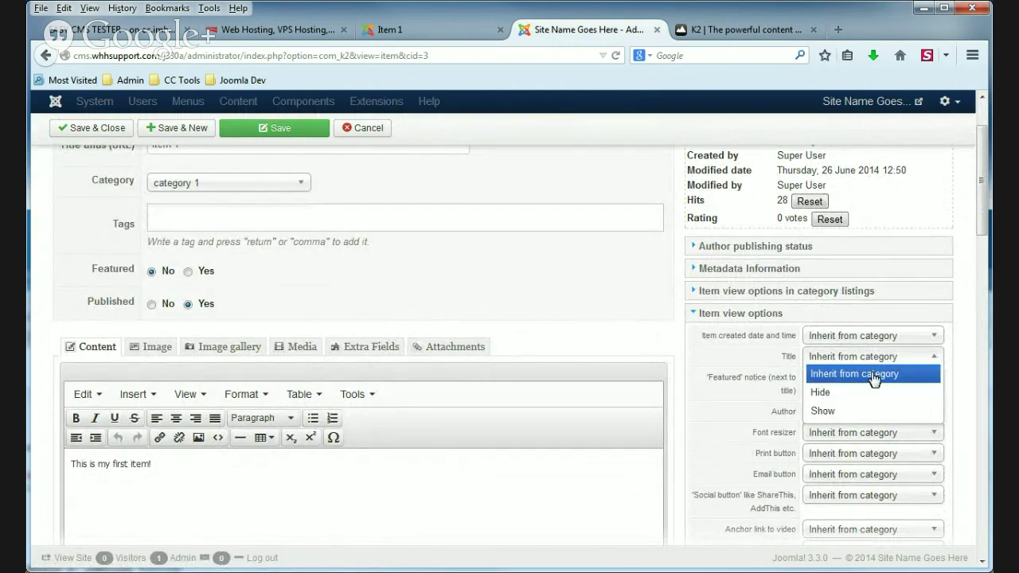
{"action": "left_click", "coordinate": [840, 396]}
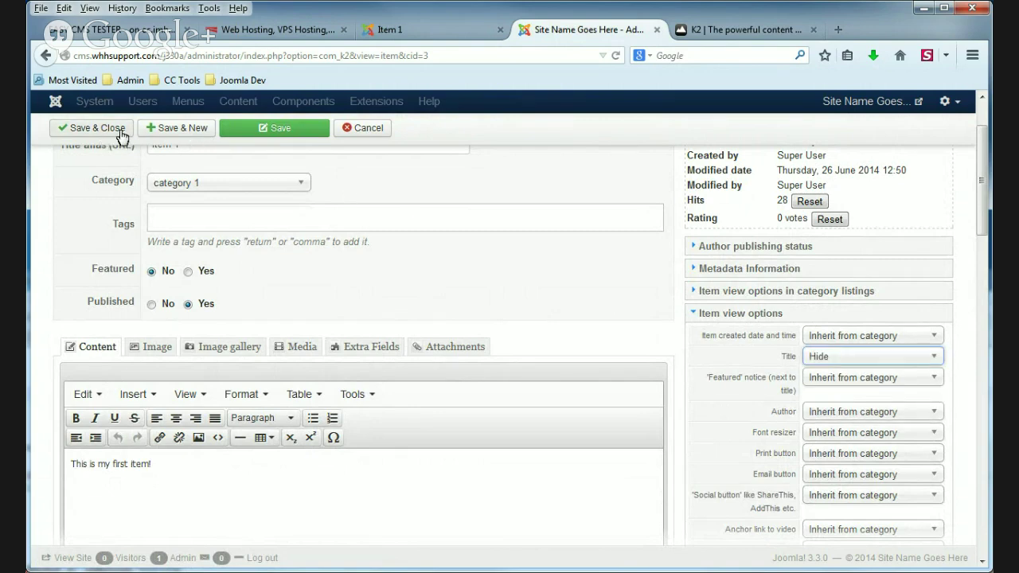
{"action": "left_click", "coordinate": [284, 132]}
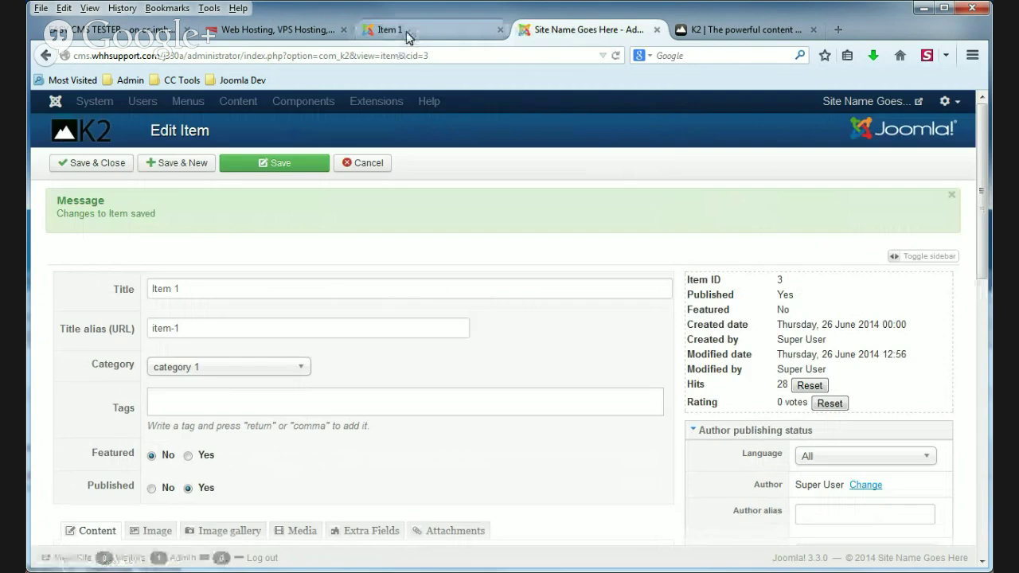
Reload the front-end item page, then view the My 2nd item and My 3rd item pages.
{"action": "left_click", "coordinate": [402, 31]}
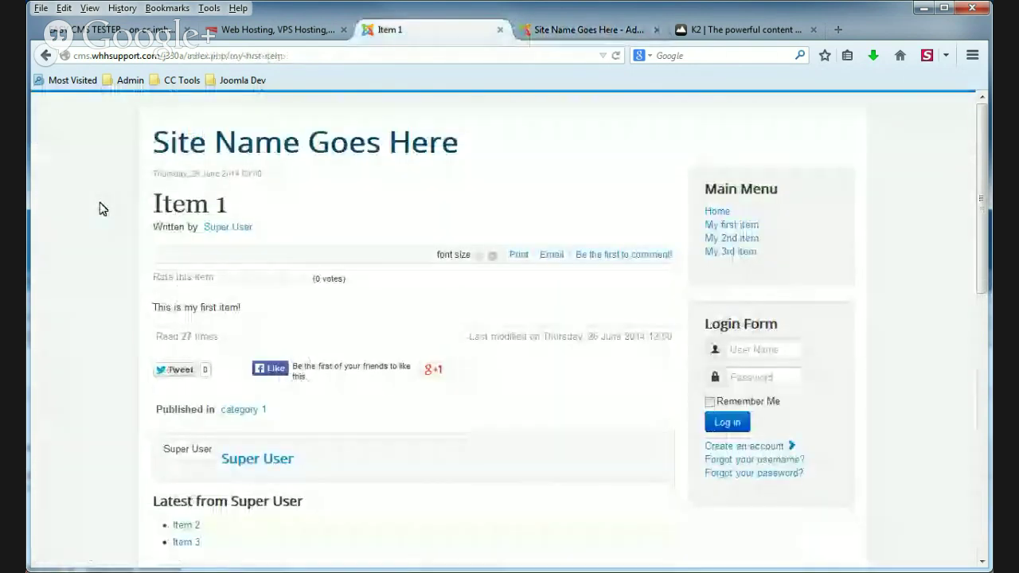
{"action": "left_click", "coordinate": [615, 55]}
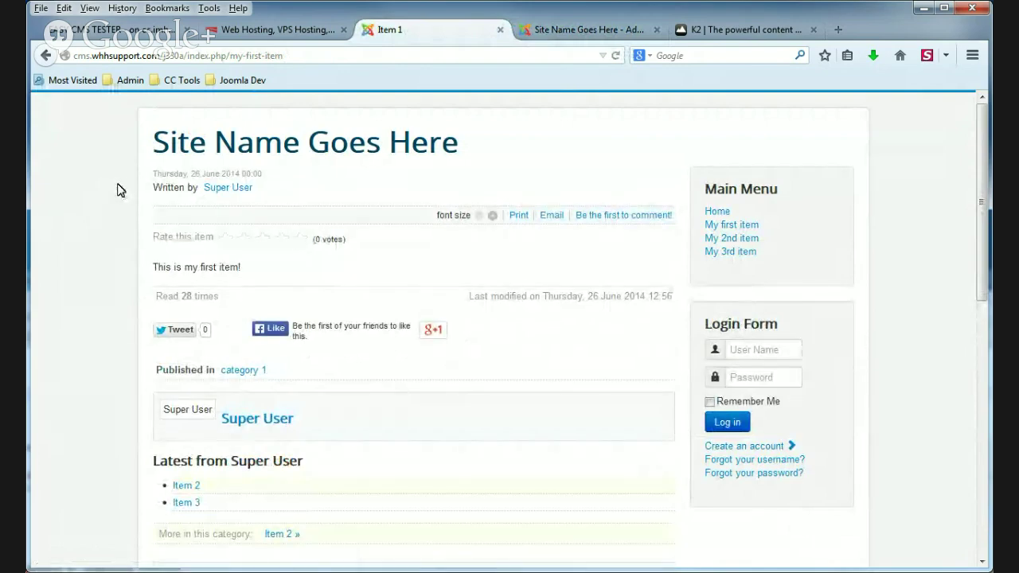
{"action": "left_click", "coordinate": [727, 240]}
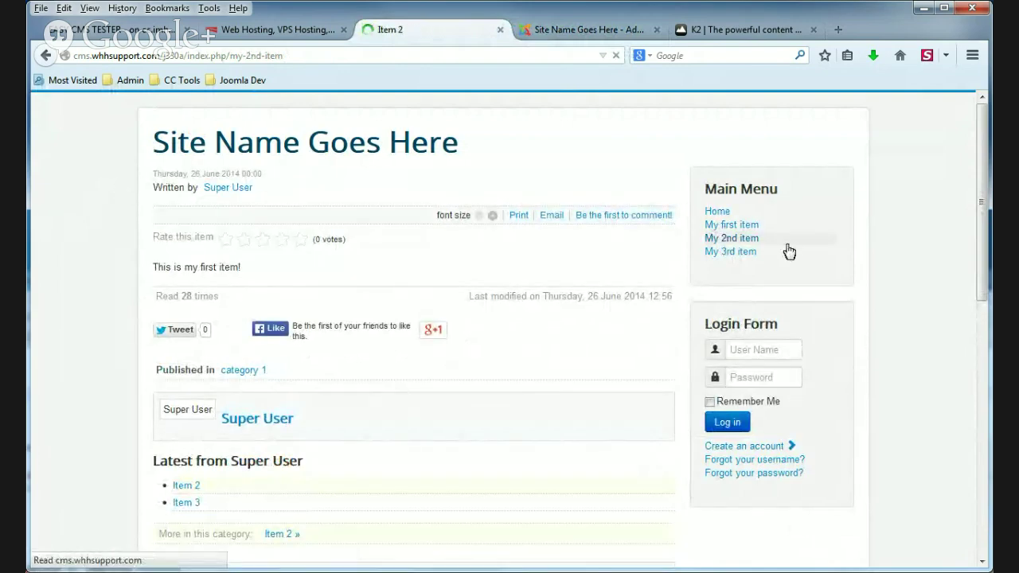
{"action": "left_click", "coordinate": [739, 252]}
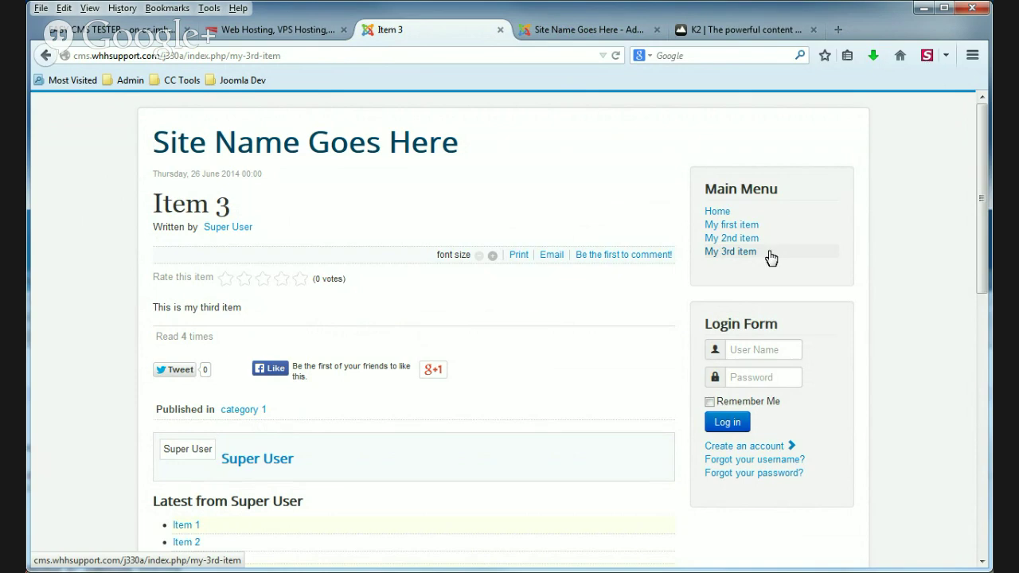
Return to Item 1's editor and expand its Item view options.
{"action": "left_click", "coordinate": [586, 32]}
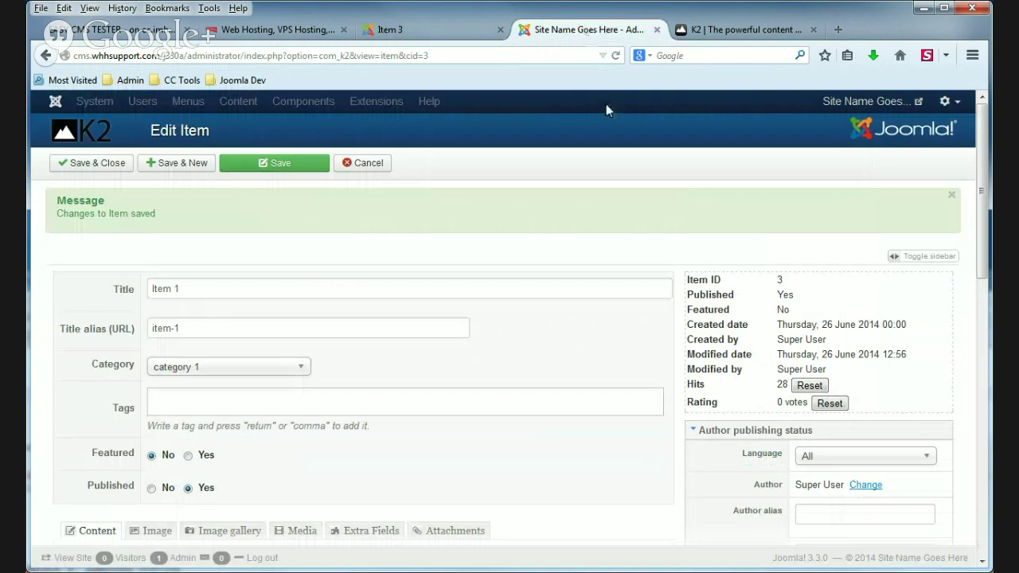
{"action": "scroll", "coordinate": [696, 334], "scroll_direction": "down", "scroll_amount": 3}
{"action": "left_click", "coordinate": [694, 305]}
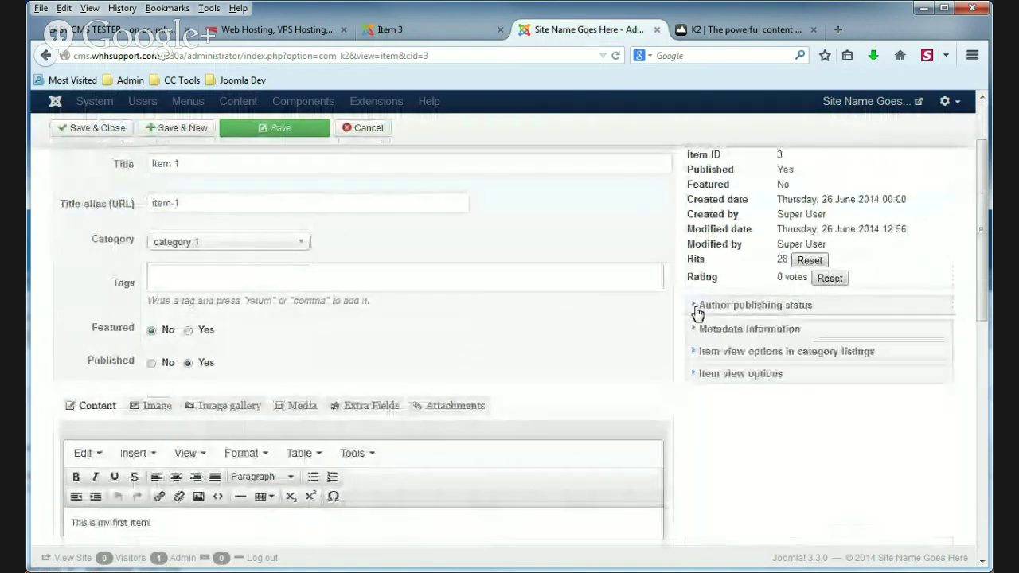
{"action": "left_click", "coordinate": [696, 372]}
{"action": "scroll", "coordinate": [744, 363], "scroll_direction": "down", "scroll_amount": 2}
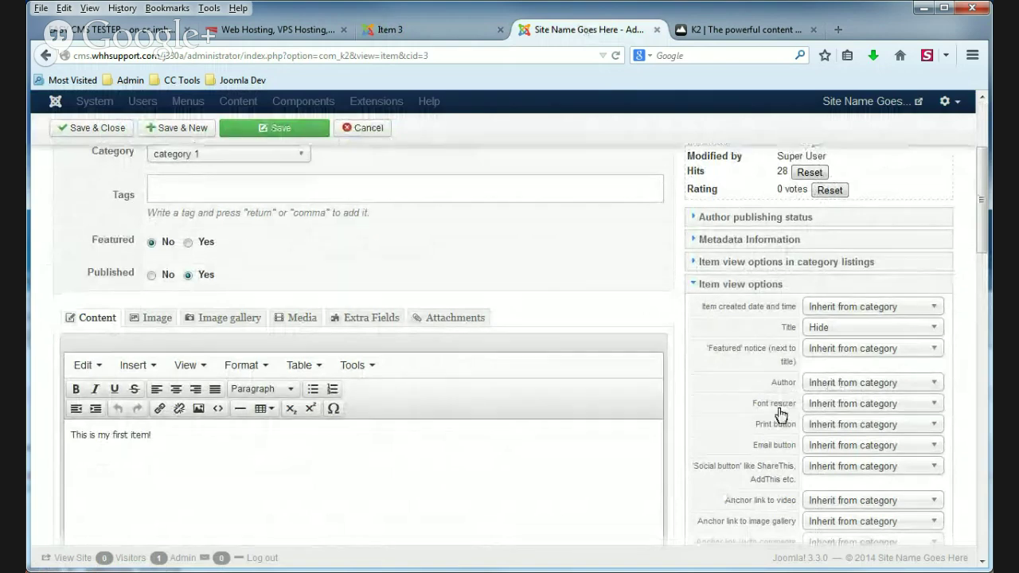
{"action": "scroll", "coordinate": [780, 414], "scroll_direction": "down", "scroll_amount": 2}
{"action": "scroll", "coordinate": [781, 414], "scroll_direction": "down", "scroll_amount": 1}
{"action": "scroll", "coordinate": [781, 414], "scroll_direction": "down", "scroll_amount": 2}
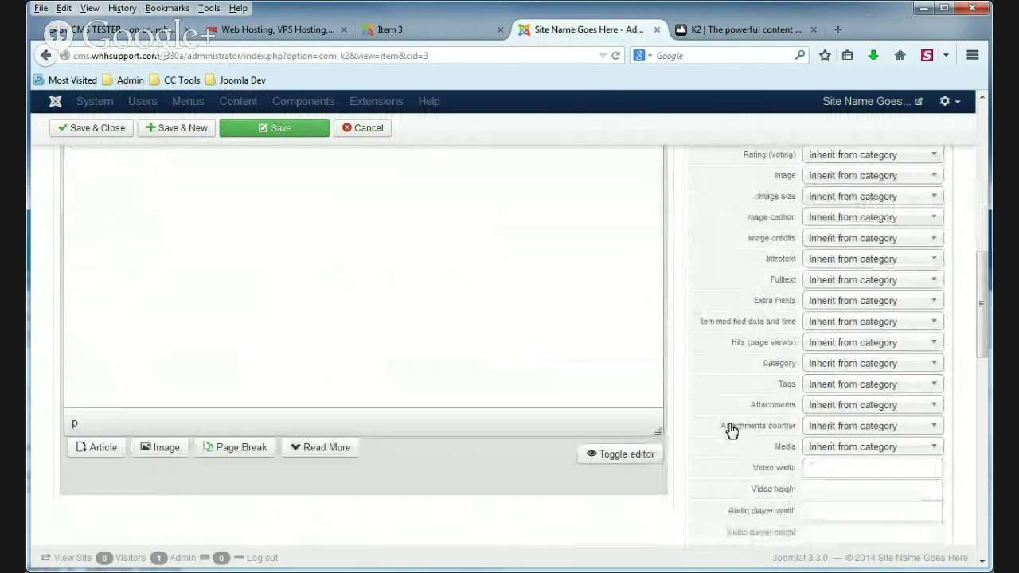
{"action": "scroll", "coordinate": [731, 431], "scroll_direction": "up", "scroll_amount": 2}
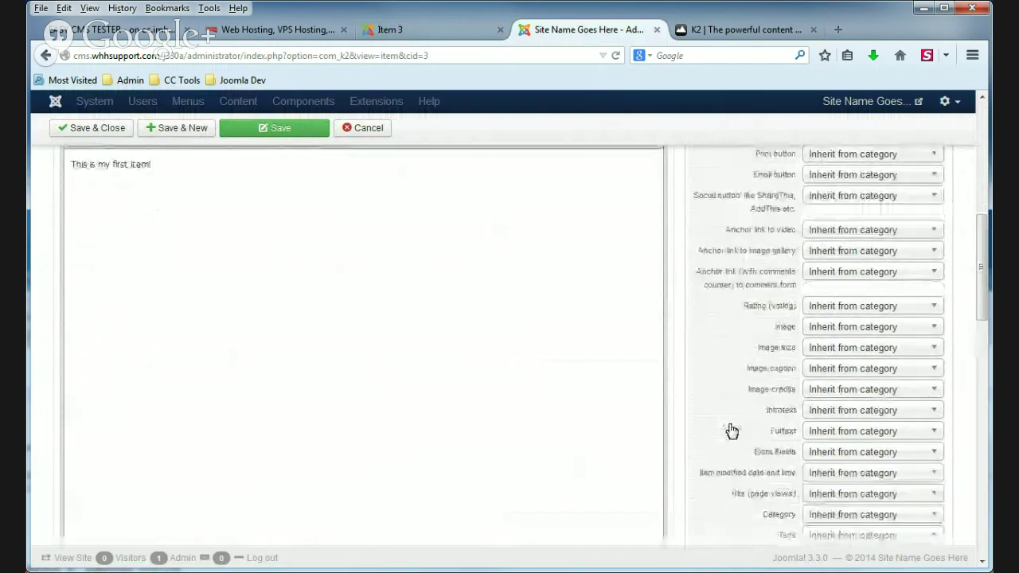
{"action": "scroll", "coordinate": [731, 423], "scroll_direction": "up", "scroll_amount": 1}
{"action": "scroll", "coordinate": [733, 408], "scroll_direction": "up", "scroll_amount": 1}
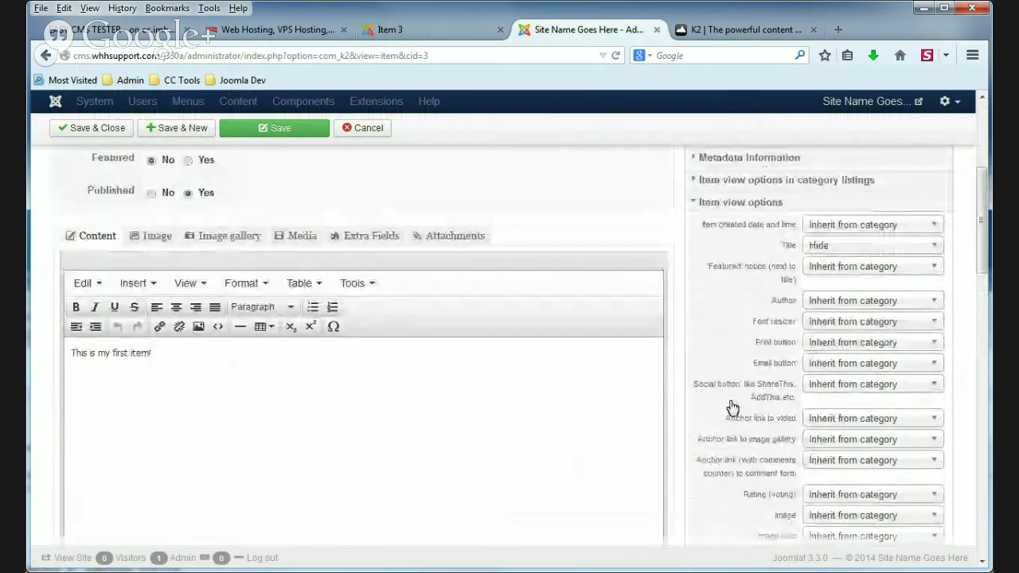
Change Item 1's Title option to Inherit from category and Save & Close.
{"action": "left_click", "coordinate": [821, 246]}
{"action": "left_click", "coordinate": [833, 264]}
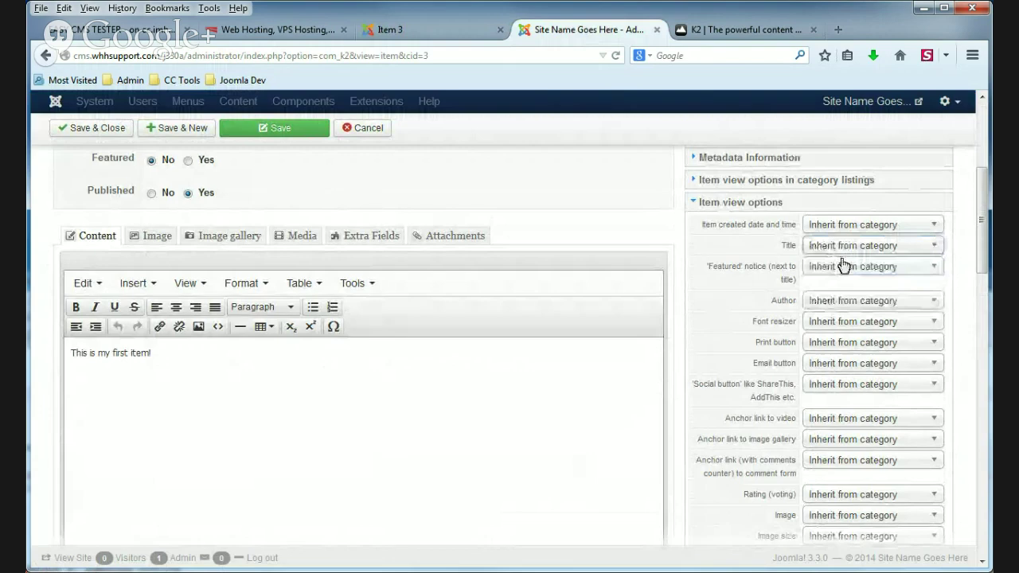
{"action": "left_click", "coordinate": [107, 127]}
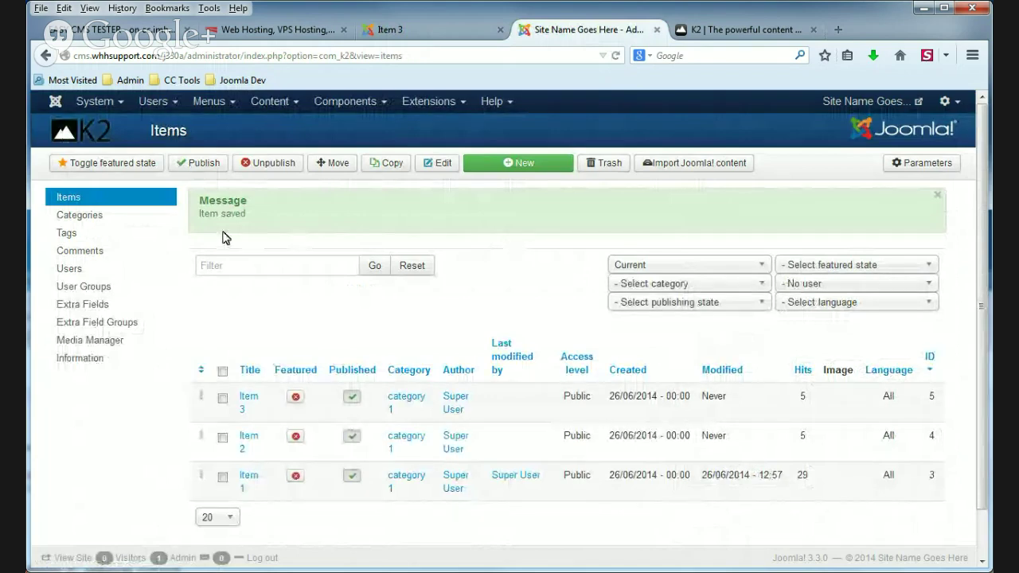
In K2 Categories, set category 1's Item view options Title to Hide and save.
{"action": "left_click", "coordinate": [110, 218]}
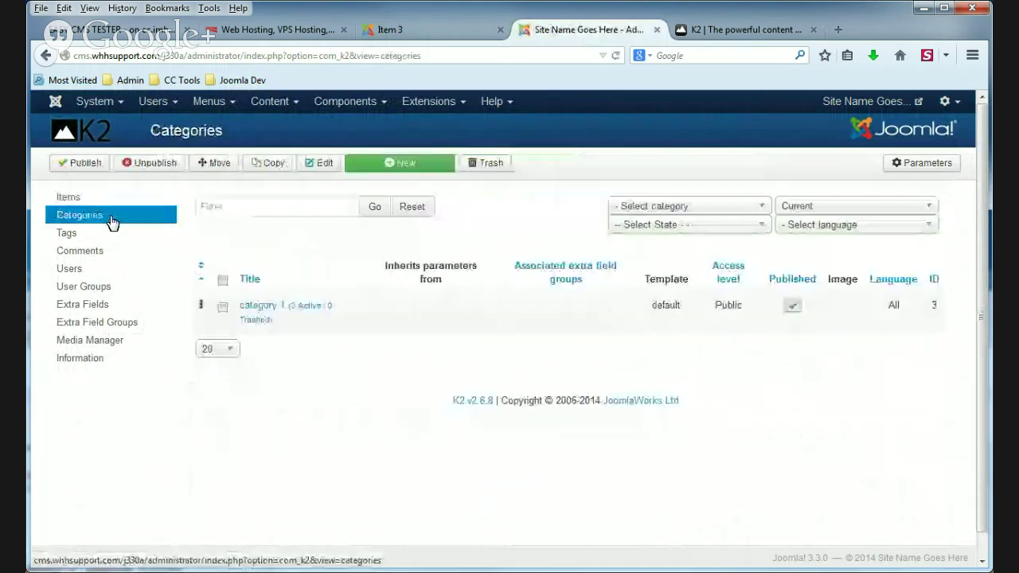
{"action": "left_click", "coordinate": [269, 310]}
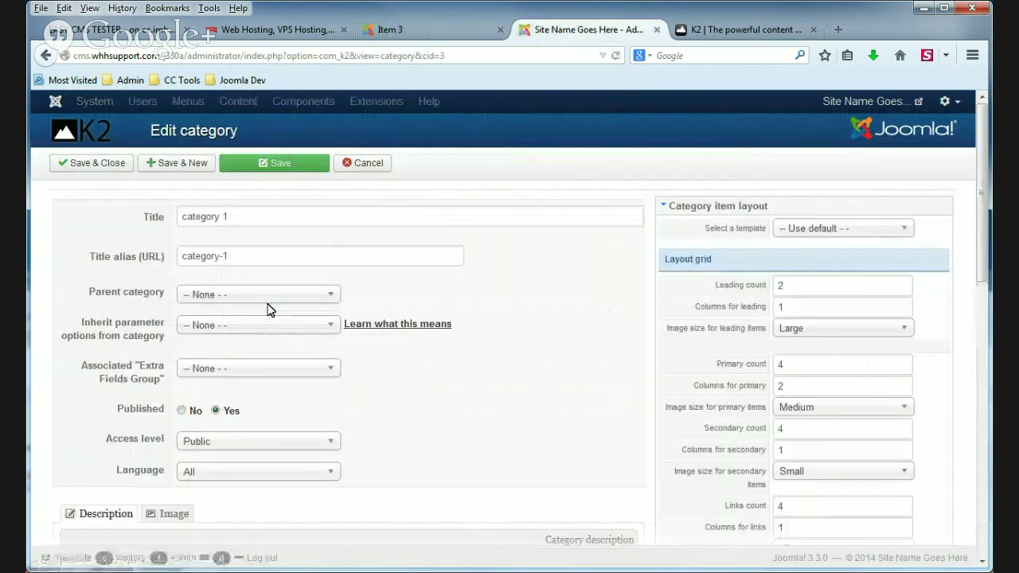
{"action": "left_click", "coordinate": [663, 206]}
{"action": "left_click", "coordinate": [687, 296]}
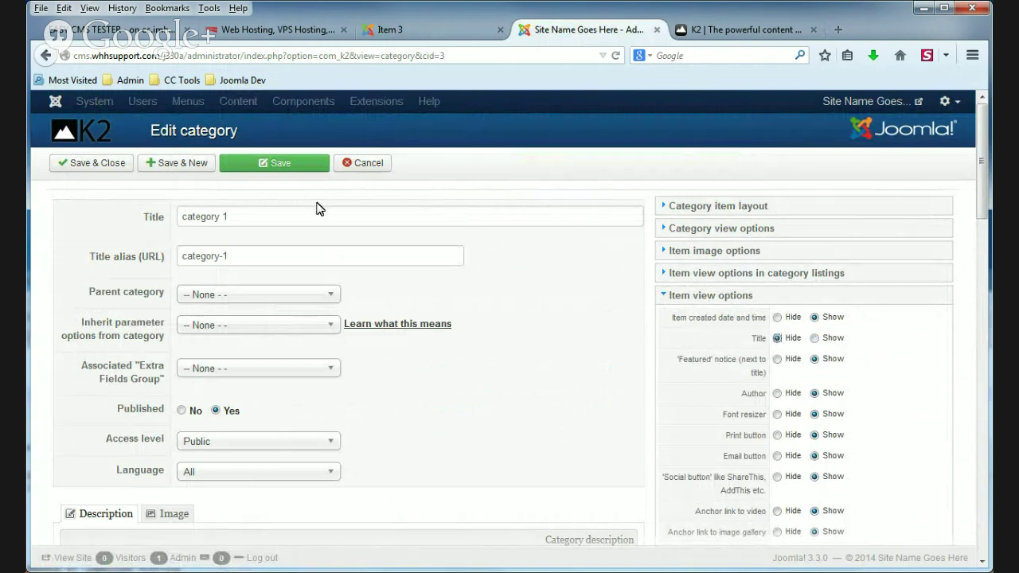
{"action": "left_click", "coordinate": [284, 173]}
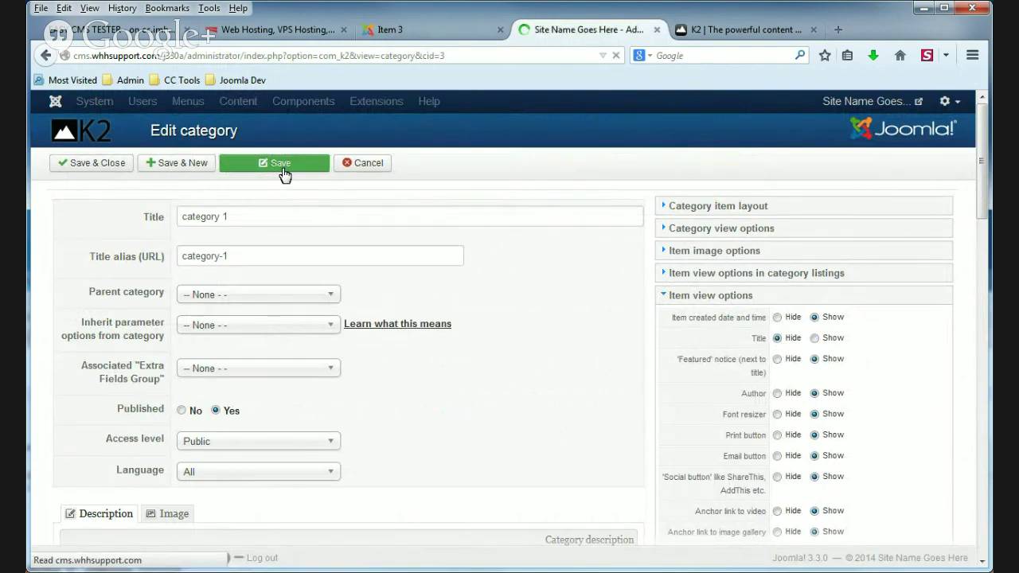
View the My first item, My 2nd item and My 3rd item pages to confirm the titles are gone.
{"action": "left_click", "coordinate": [438, 35]}
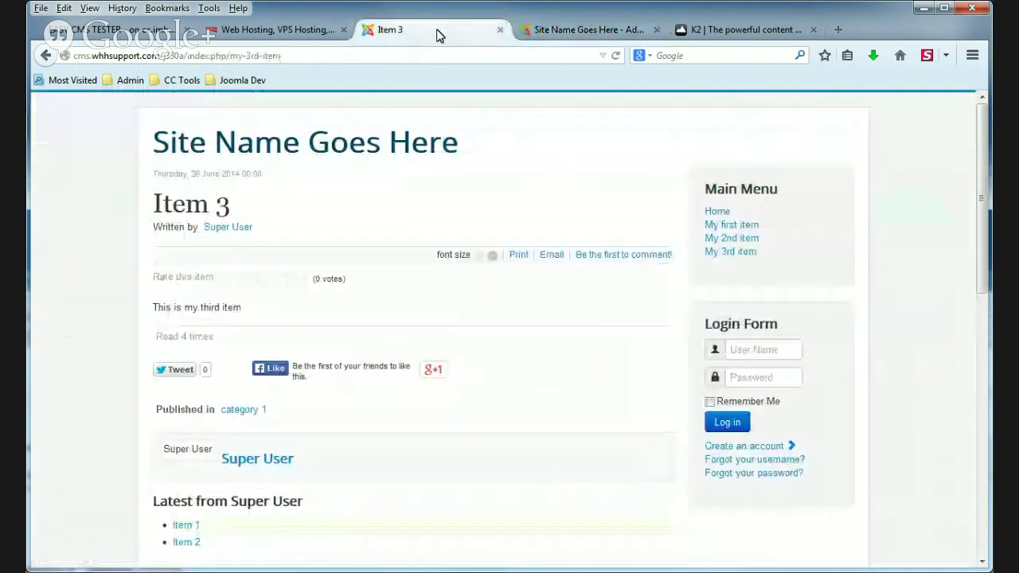
{"action": "left_click", "coordinate": [747, 227]}
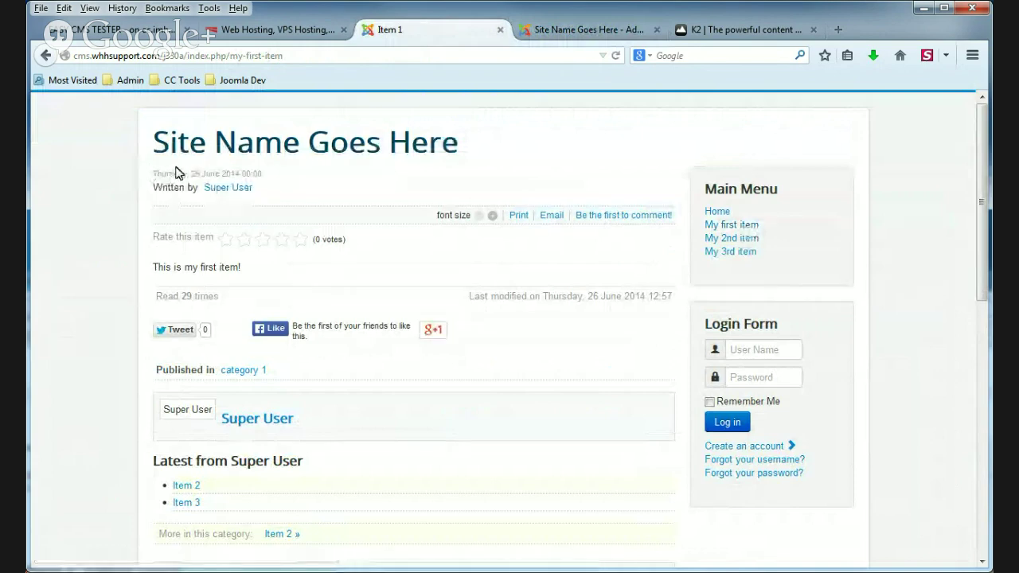
{"action": "left_click", "coordinate": [725, 238]}
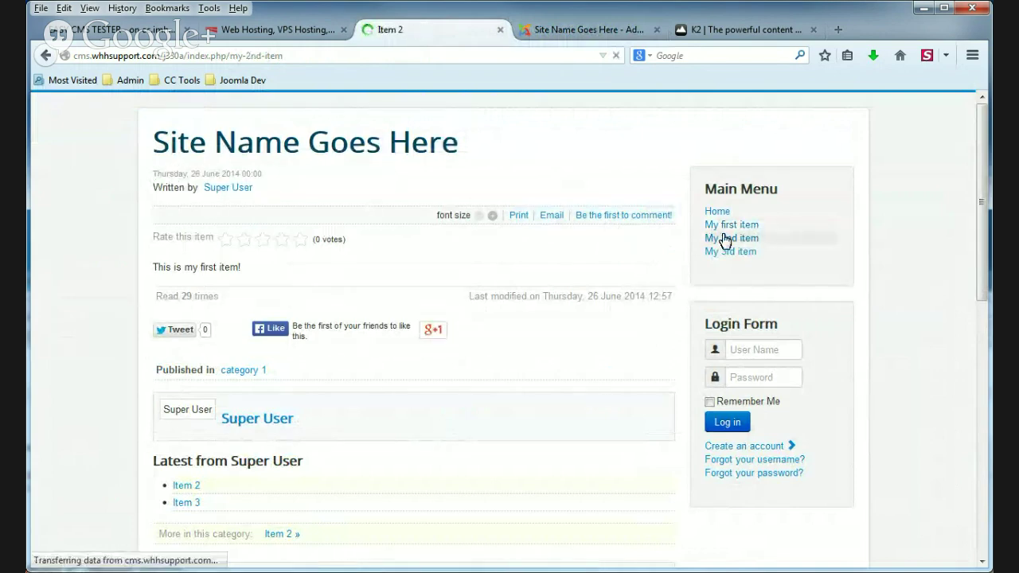
{"action": "left_click", "coordinate": [732, 251]}
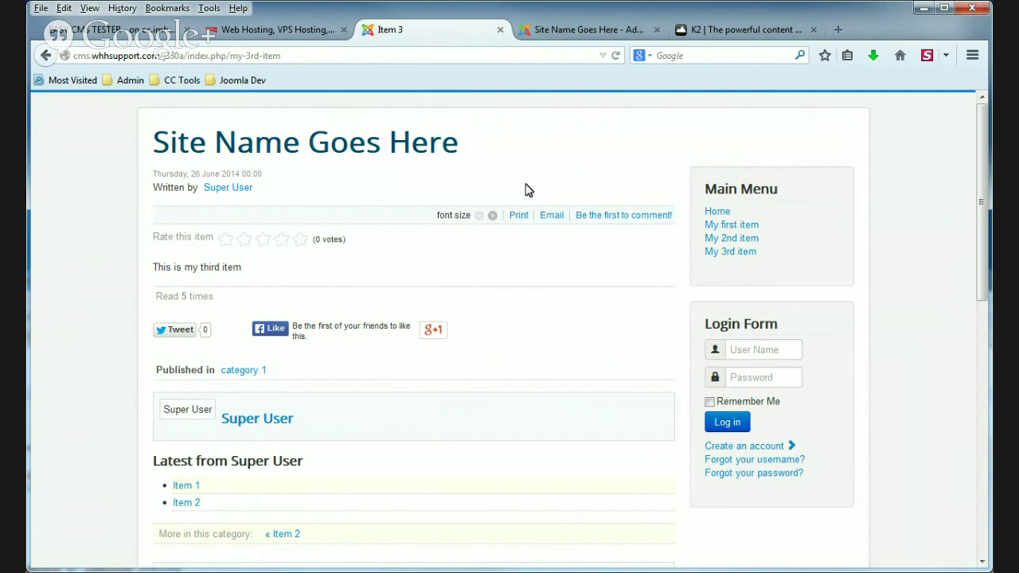
Cancel the category editor, browse the K2 Items and Categories lists, then return to the Item 3 page.
{"action": "left_click", "coordinate": [590, 30]}
{"action": "left_click", "coordinate": [362, 165]}
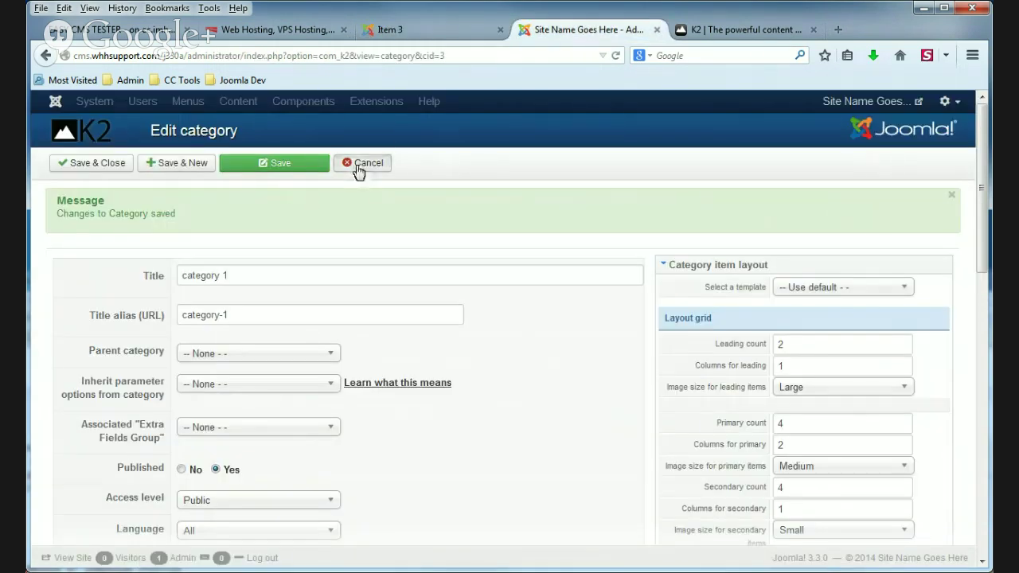
{"action": "left_click", "coordinate": [326, 101]}
{"action": "mouse_move", "coordinate": [340, 128]}
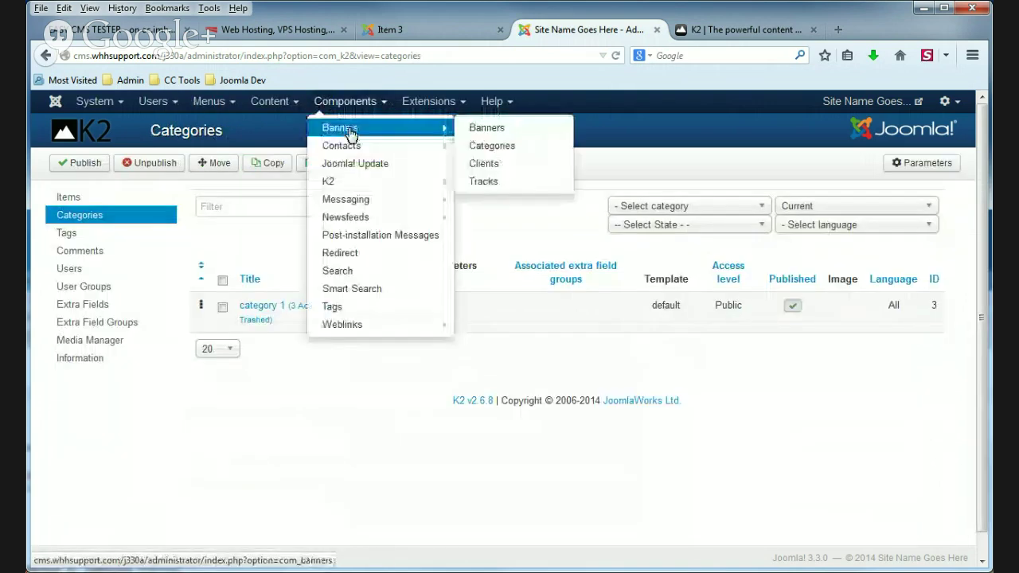
{"action": "left_click", "coordinate": [354, 182]}
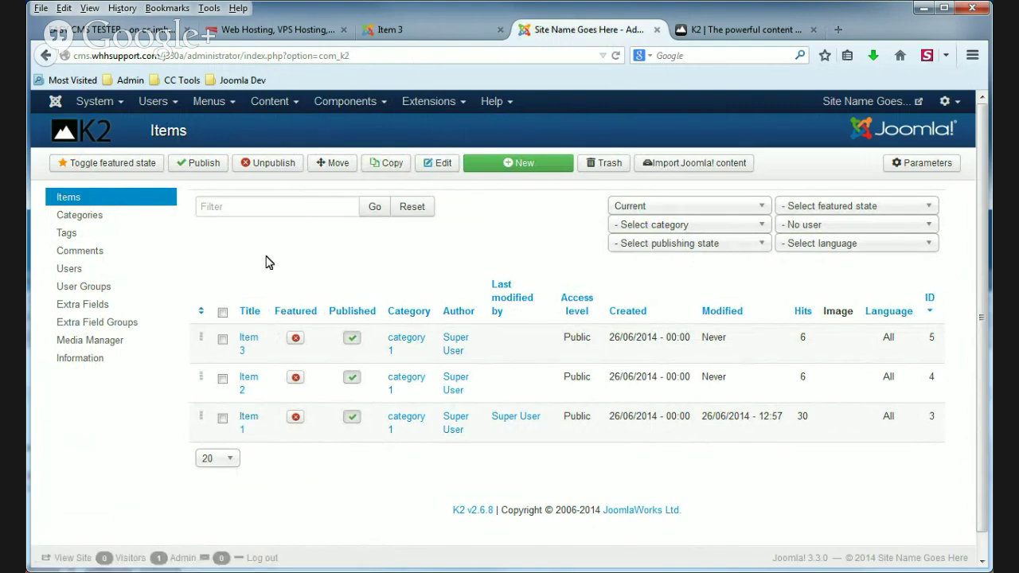
{"action": "left_click", "coordinate": [85, 219]}
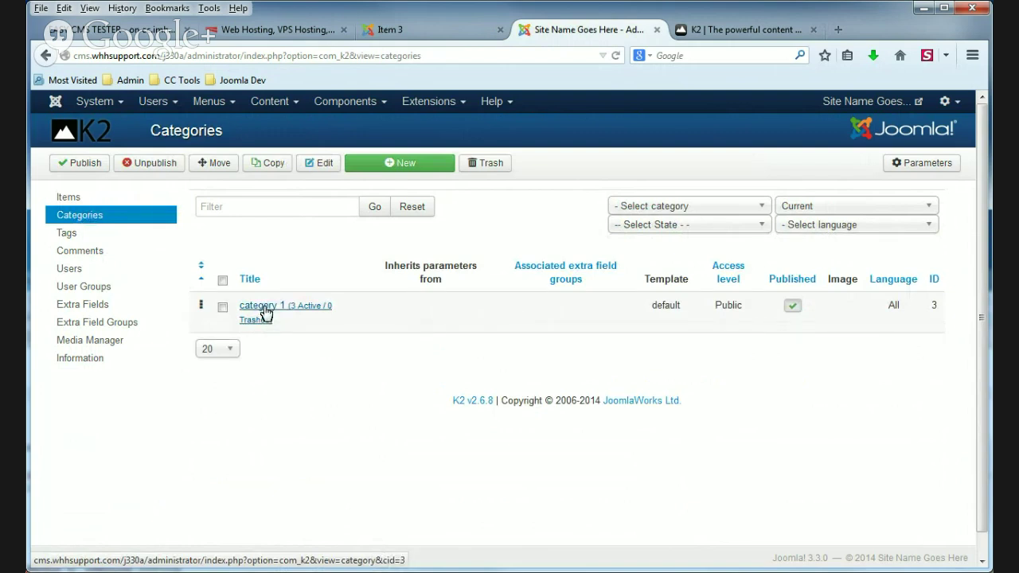
{"action": "left_click", "coordinate": [432, 29]}
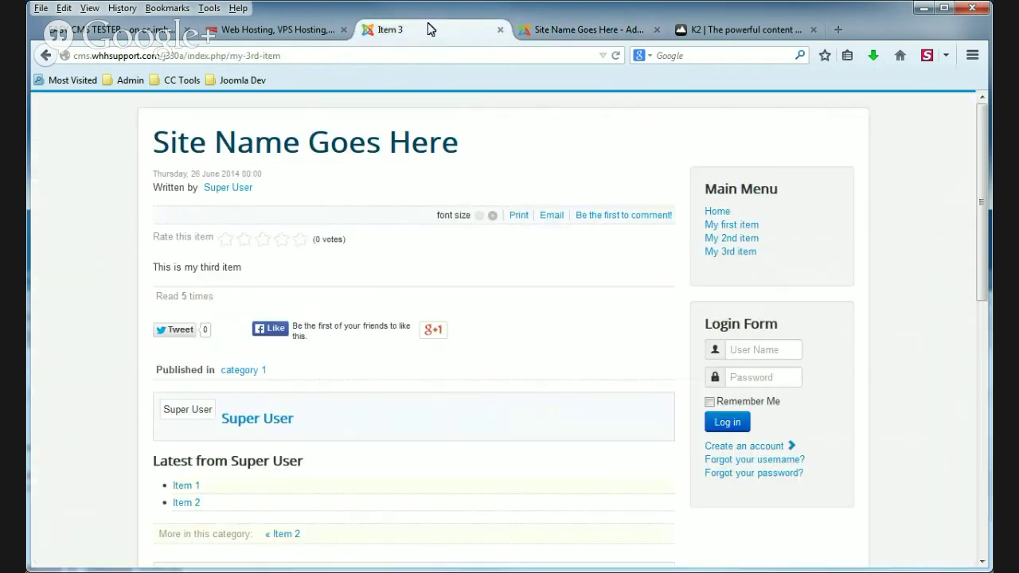